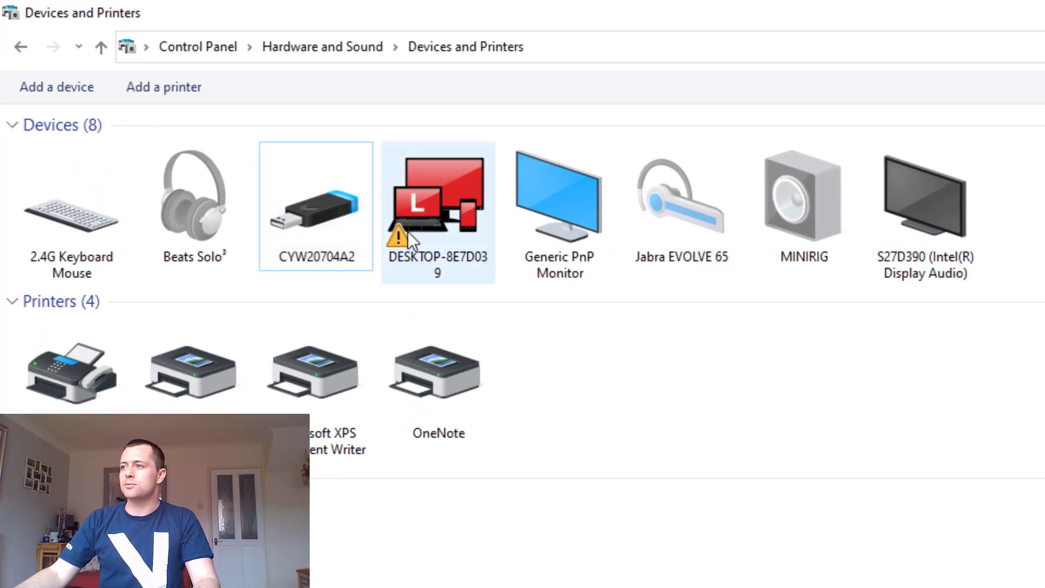
Run Troubleshoot on the CYW20704A2 Bluetooth adapter from its context menu.
right_click(302, 220)
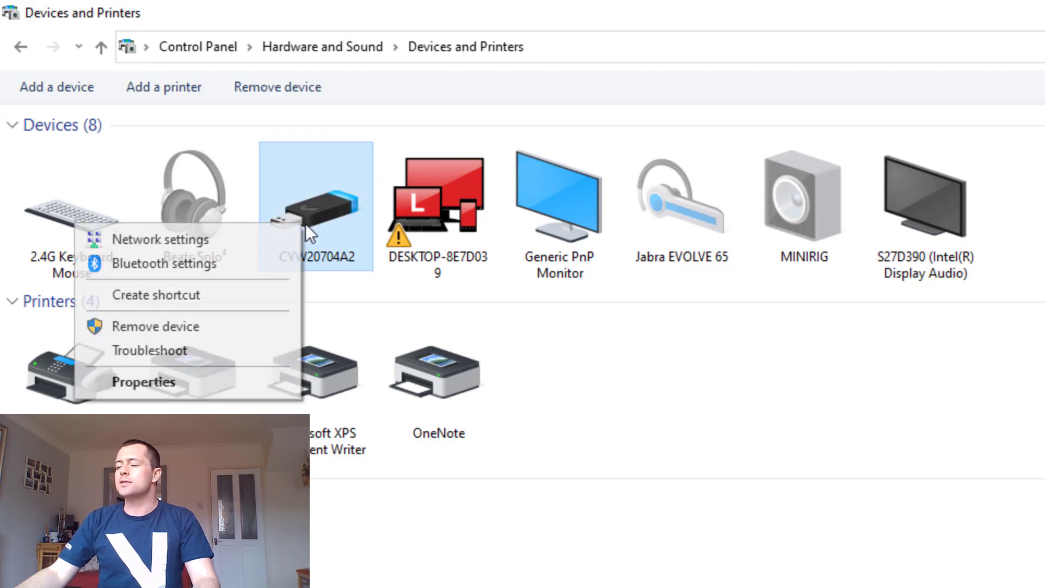
left_click(240, 344)
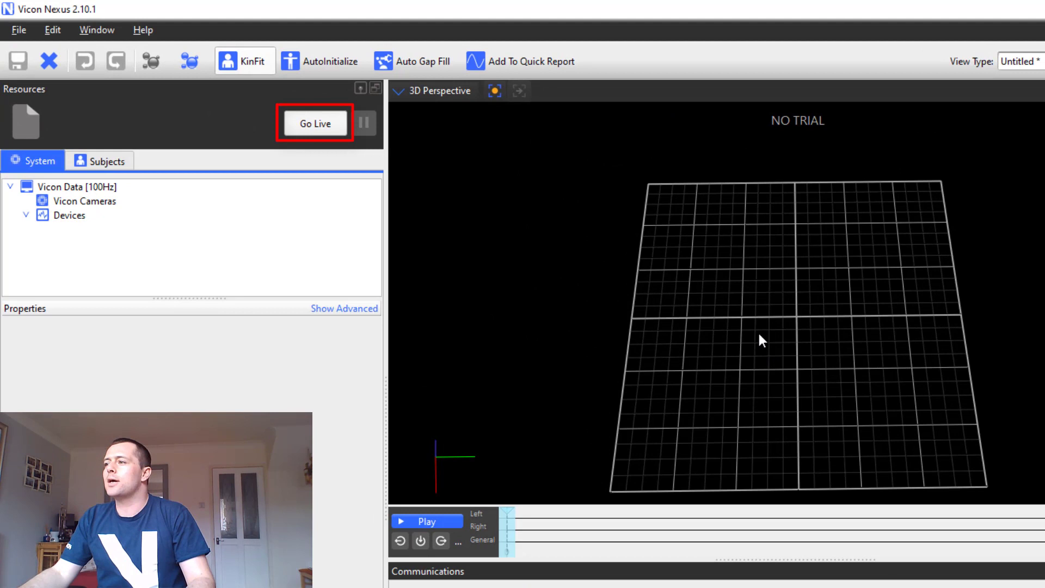
Switch Nexus to live mode and open the Devices whitelist.
left_click(326, 124)
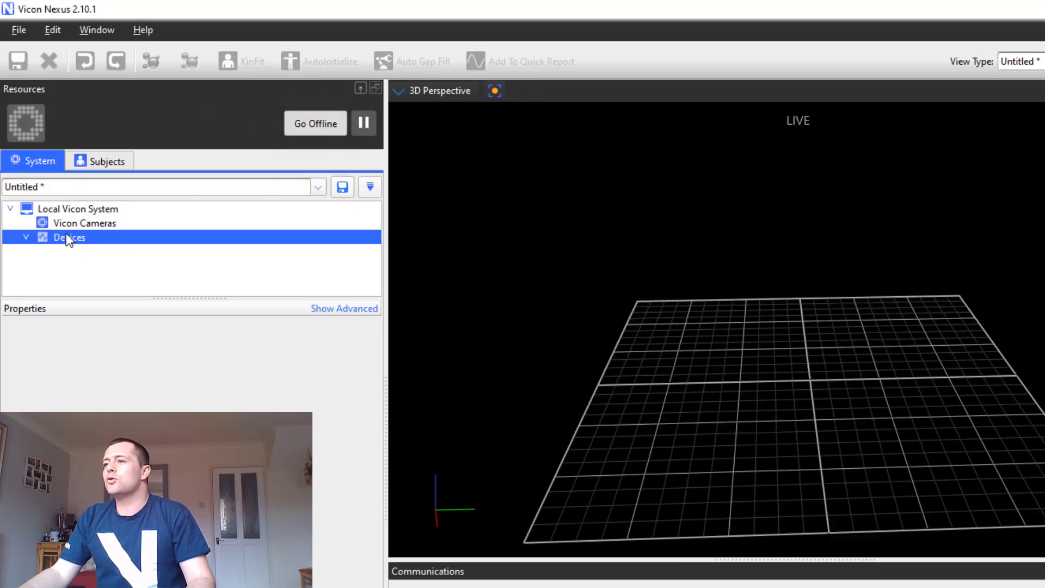
right_click(76, 238)
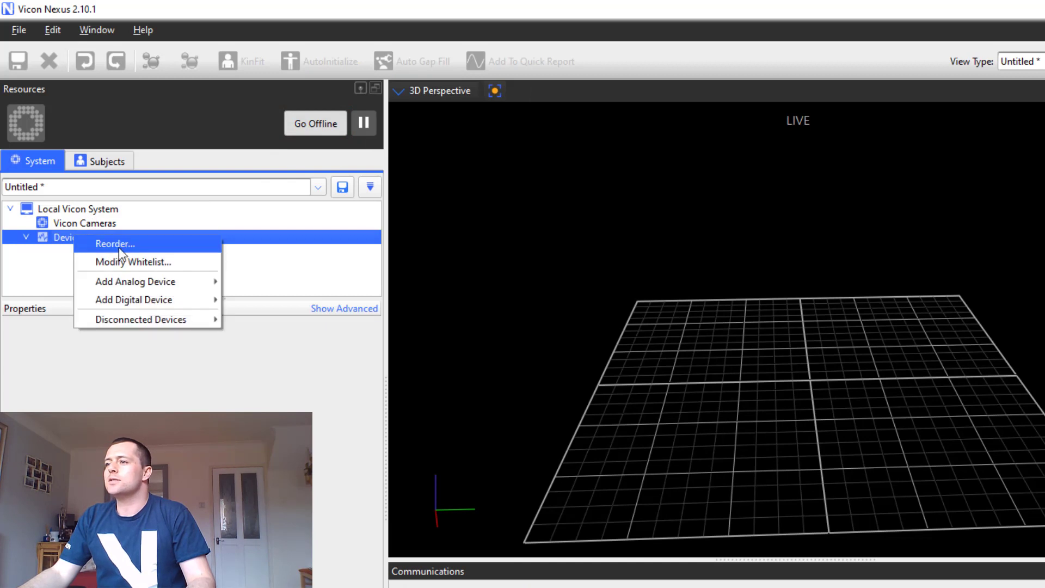
left_click(123, 262)
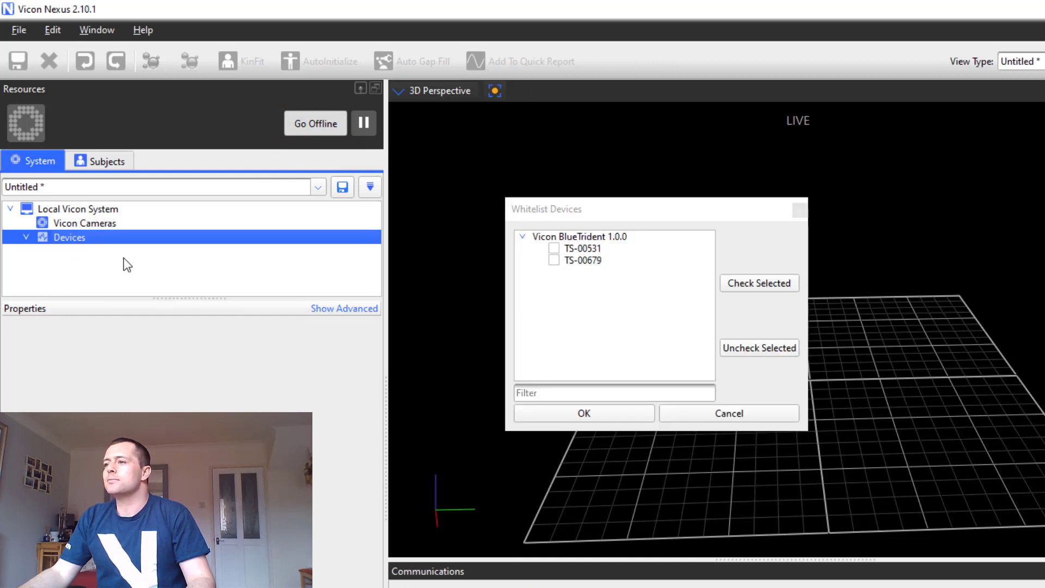
Select and whitelist both Blue Trident sensors, TS-00531 and TS-00679.
left_click(631, 259)
left_click(627, 240, "shift")
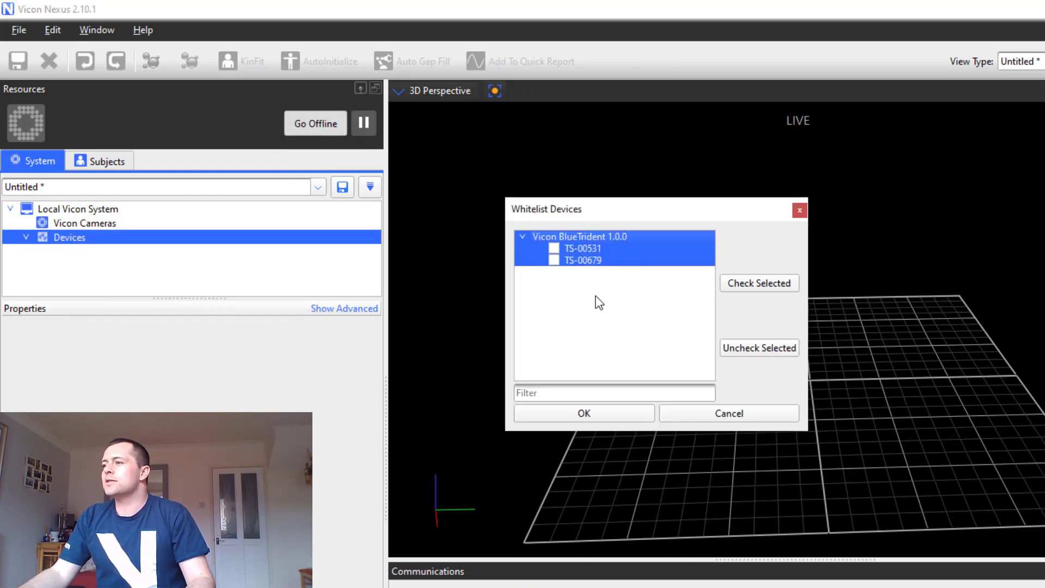
left_click(601, 259, "ctrl")
left_click(601, 248, "ctrl")
left_click(598, 257, "shift")
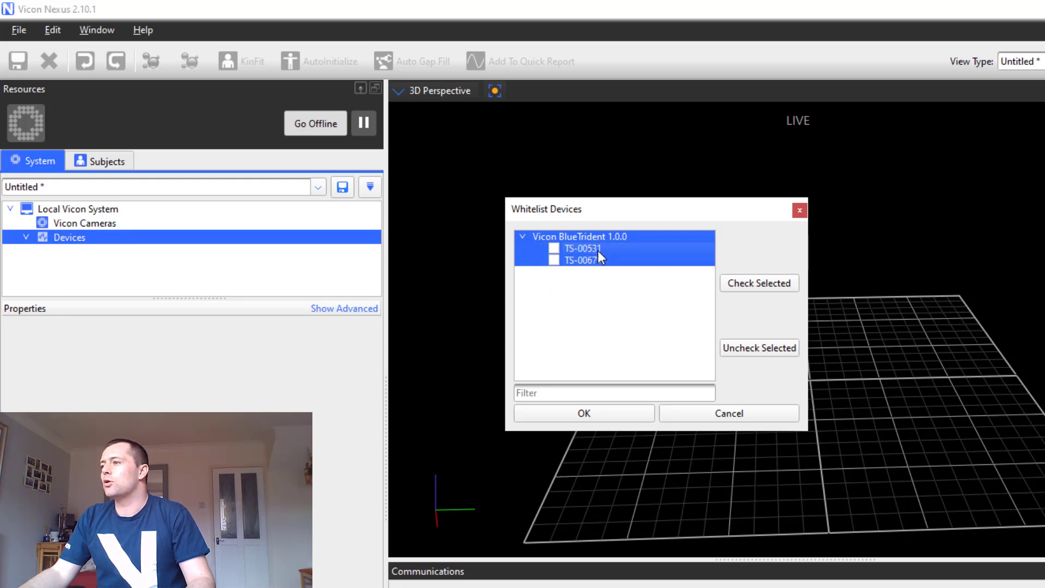
left_click(762, 287)
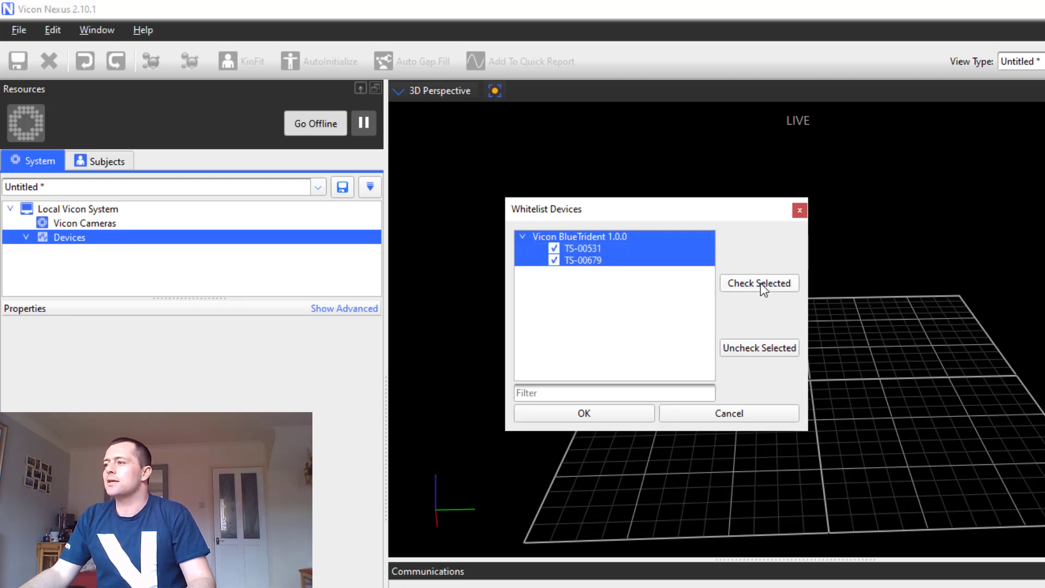
left_click(625, 416)
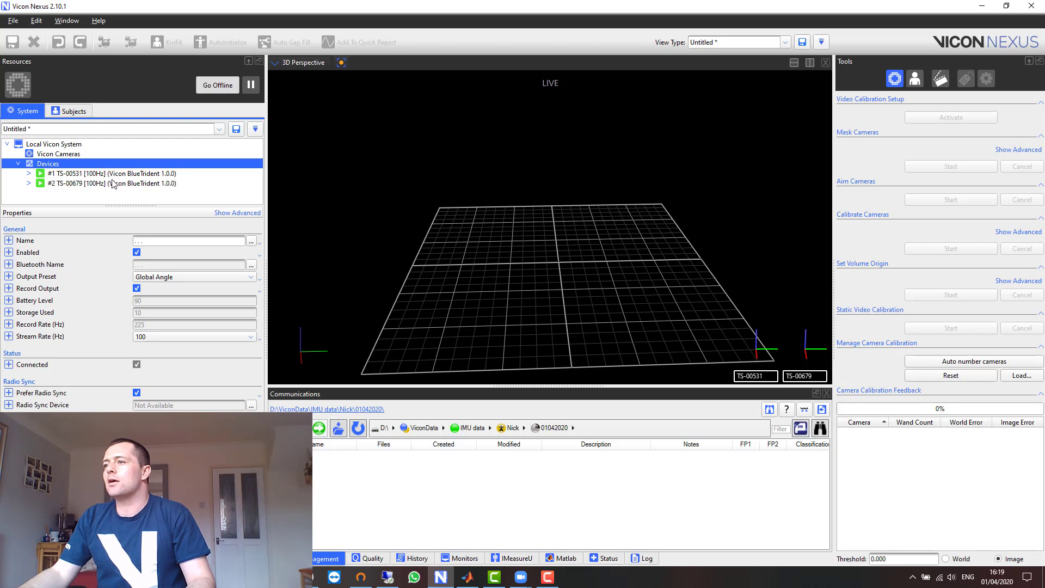
Select both Blue Trident sensors in the Devices list.
left_click(116, 174)
left_click(115, 180, "shift")
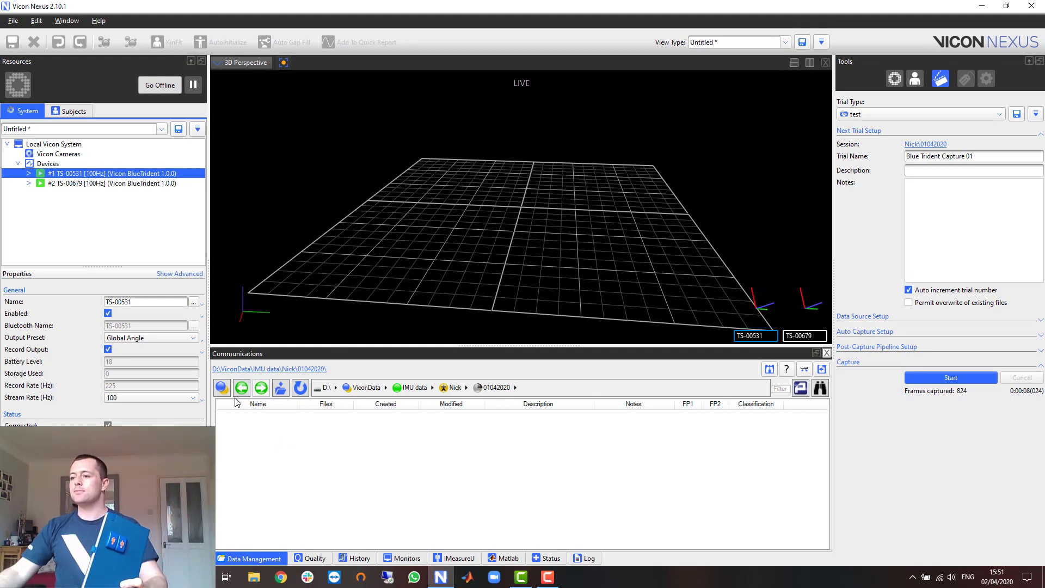
Start and stop a capture to record the Blue Trident Capture 01 trial.
left_click(945, 378)
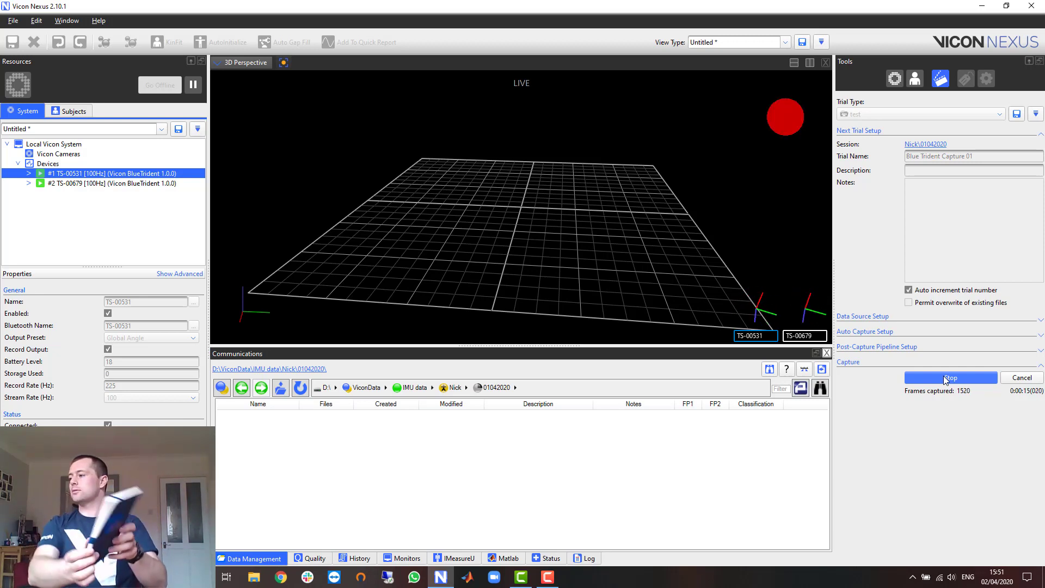
left_click(945, 378)
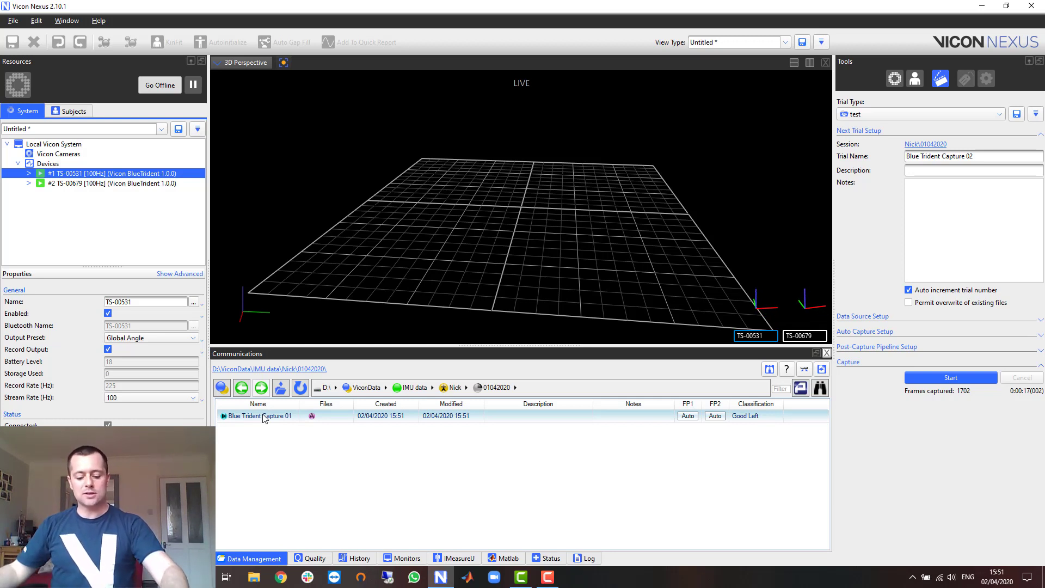
Transfer the onboard recordings of sensors TS-00679 and TS-00531 in the IMeasureU panel.
left_click(460, 560)
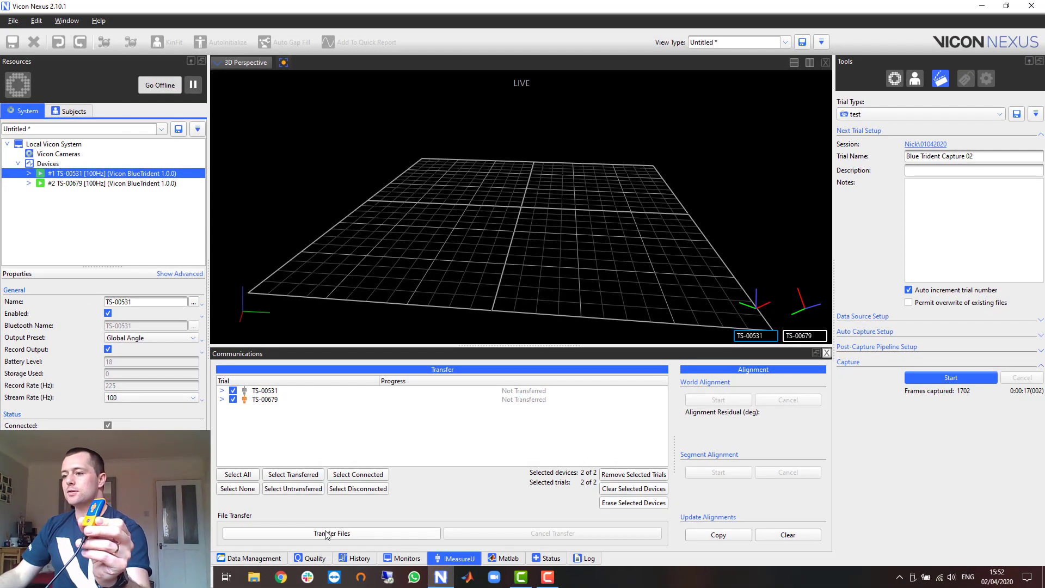
left_click(327, 533)
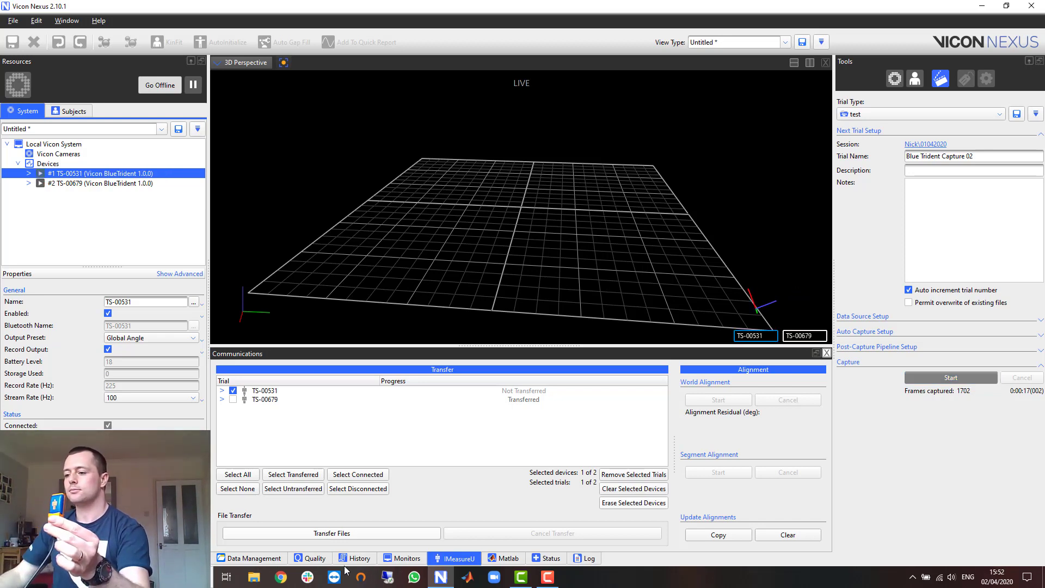
left_click(332, 533)
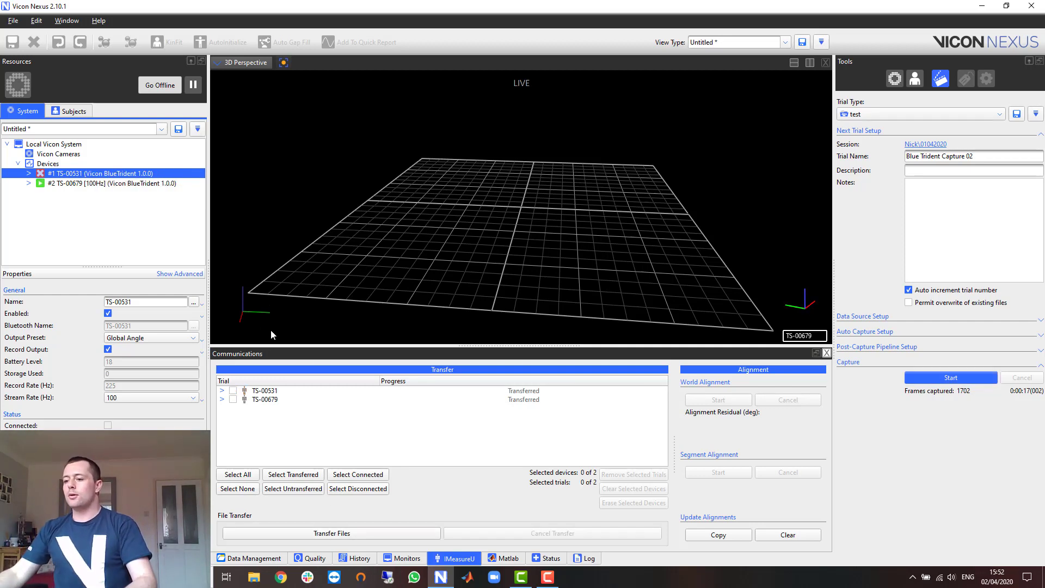
Open Blue Trident Capture 01 from Data Management and play it back once.
left_click(274, 558)
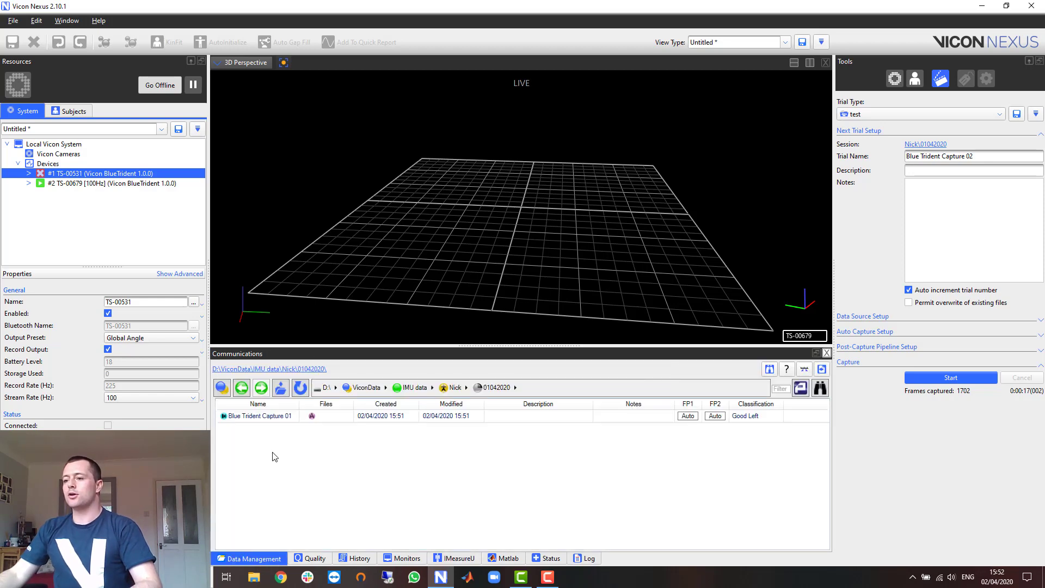
double_click(266, 417)
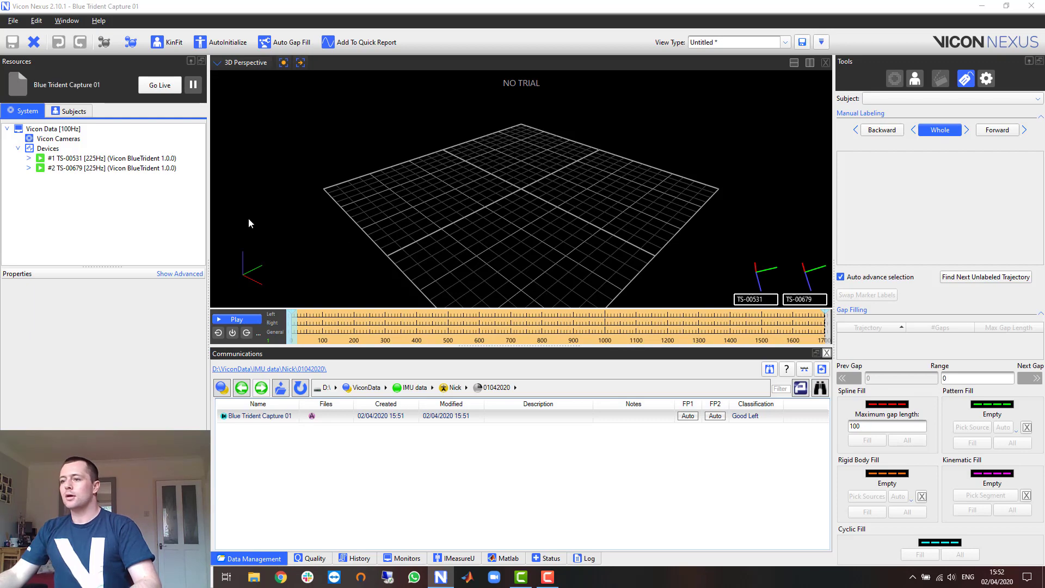
key("space")
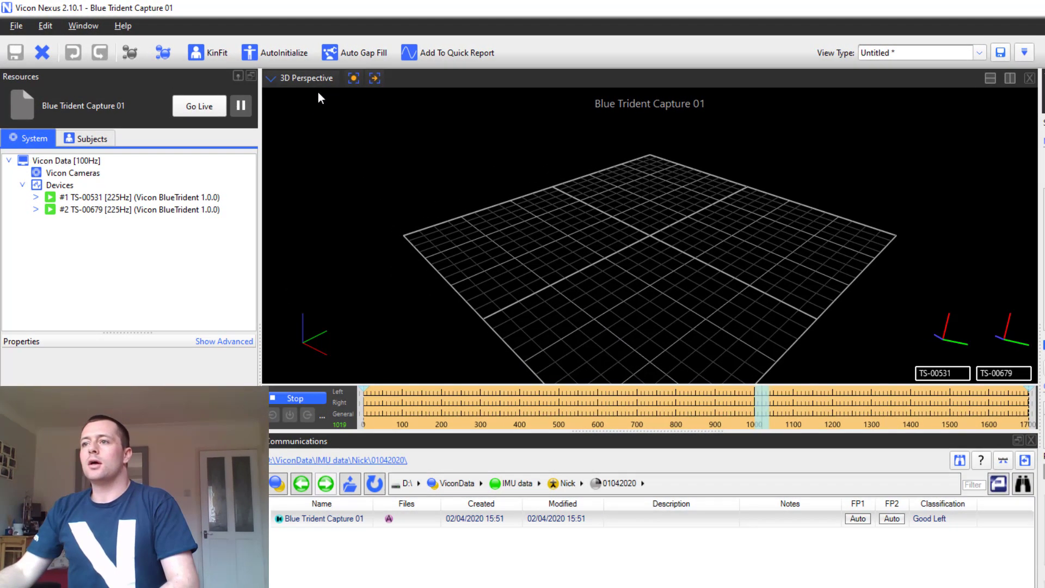
key("space")
left_click(312, 77)
Switch the view to Graph and plot Global Angle x, y, z for both sensors.
left_click(316, 140)
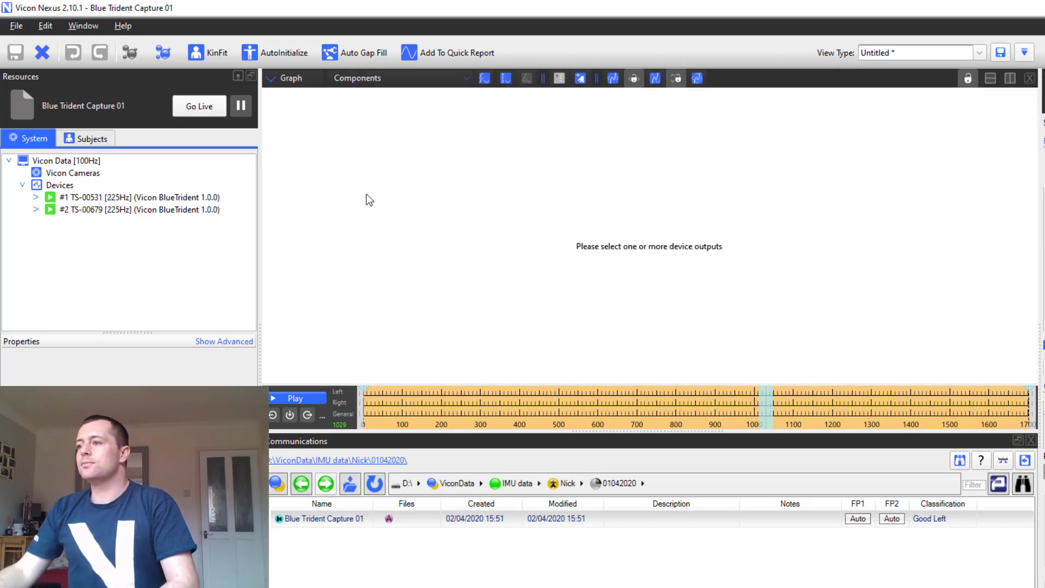
left_click(36, 197)
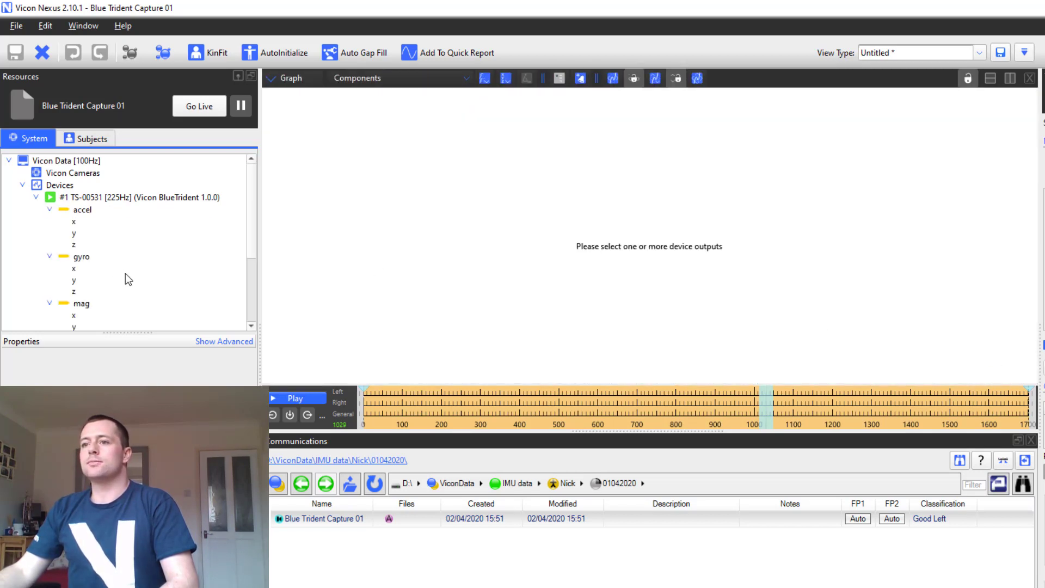
scroll(125, 273, "down", 2)
left_click(96, 278)
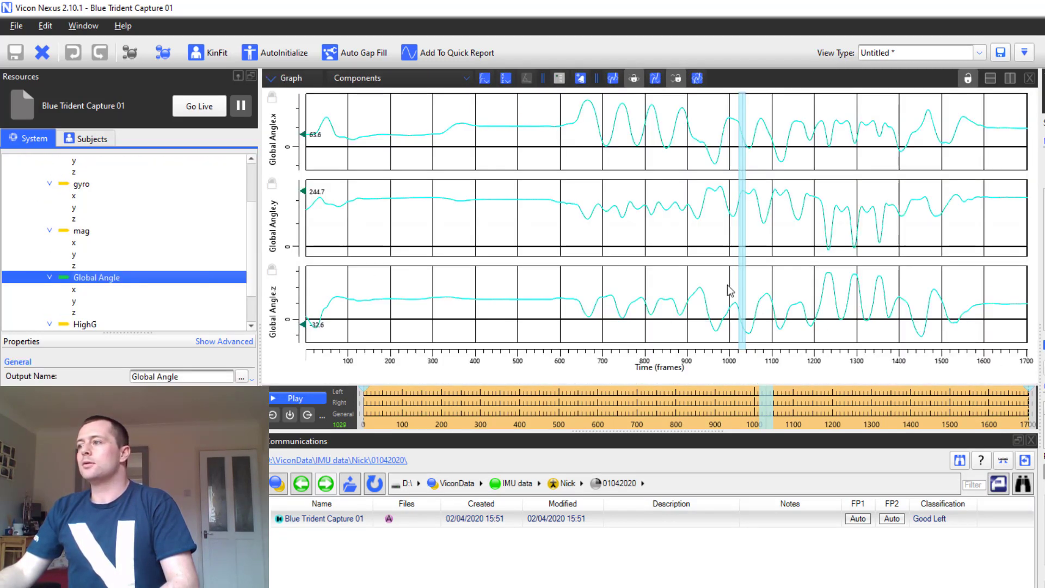
key("space")
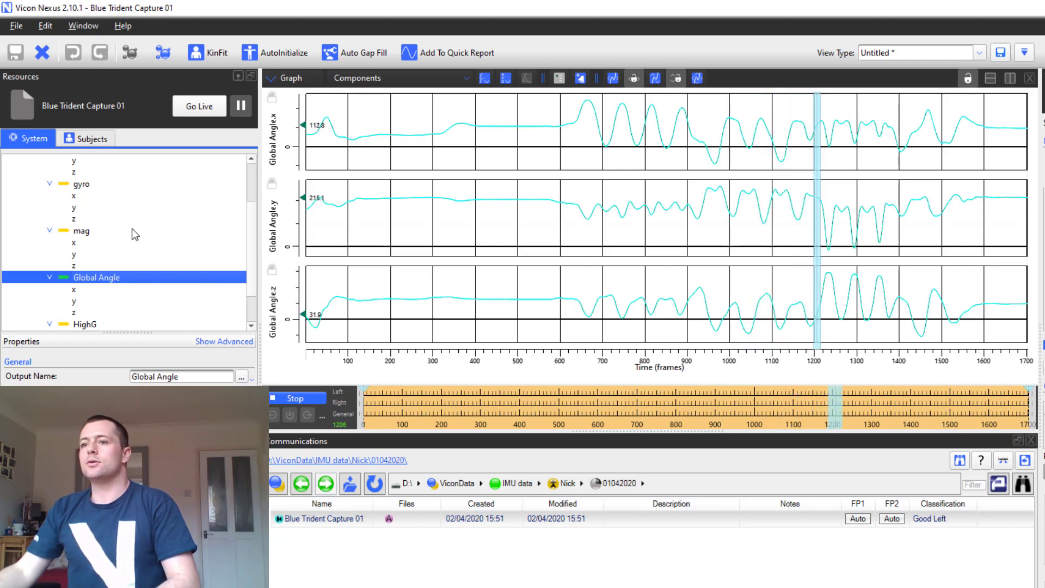
scroll(135, 234, "down", 2)
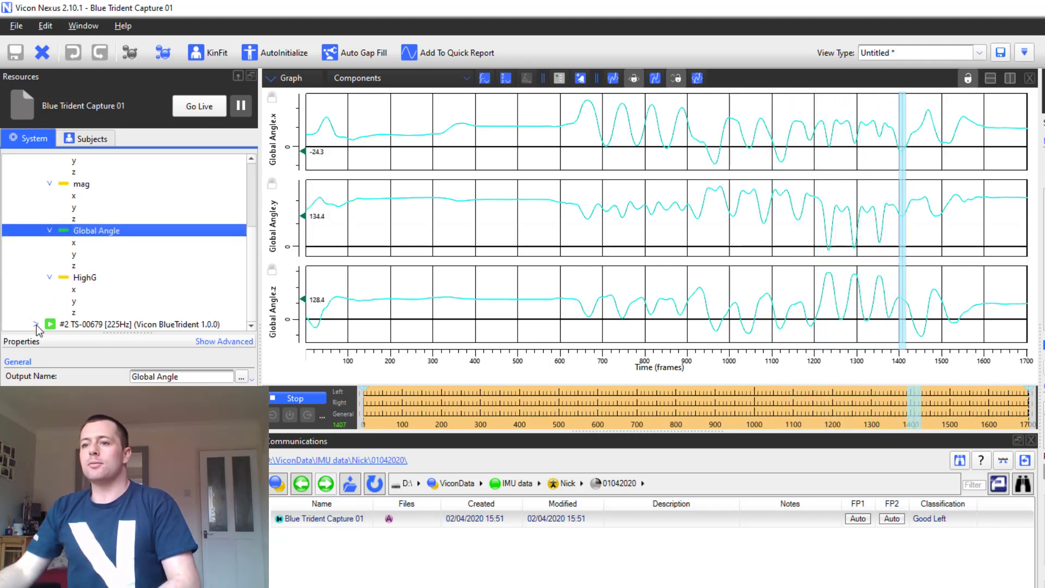
scroll(108, 278, "up", 2)
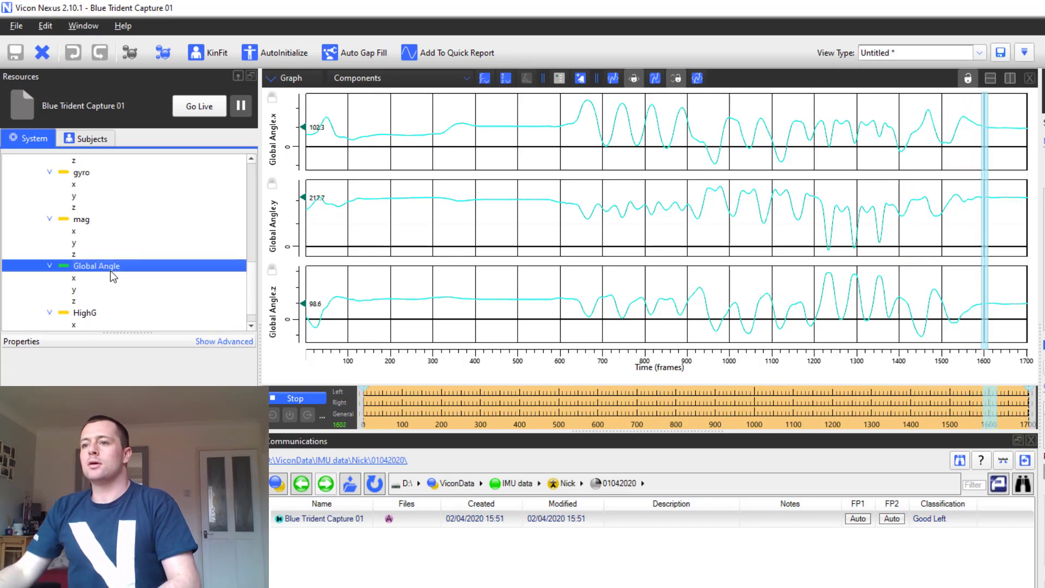
left_click(112, 276)
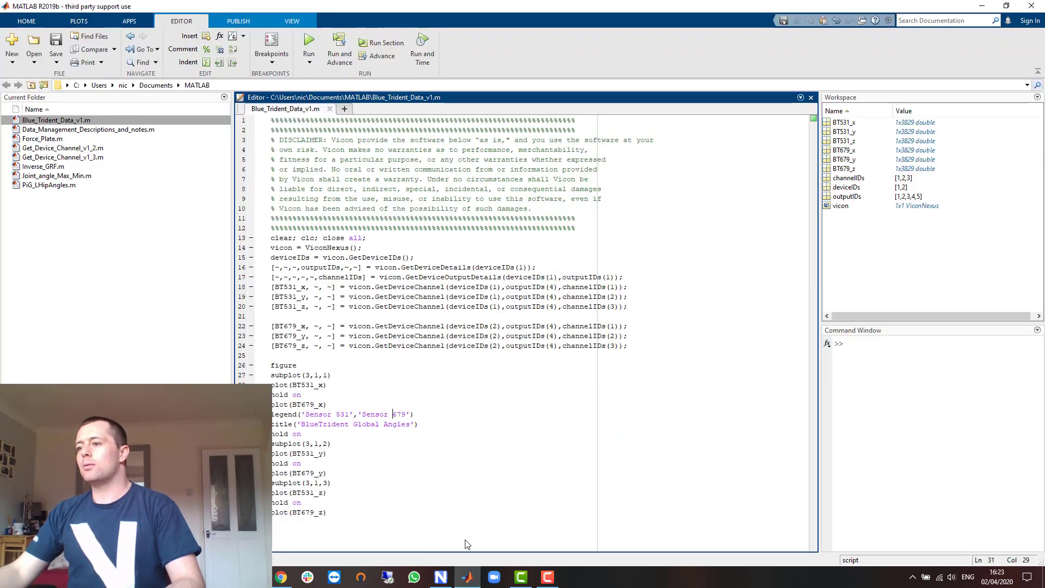
Run Blue_Trident_Data_v1.m in MATLAB and maximize the BlueTrident Global Angles figure.
left_click(466, 578)
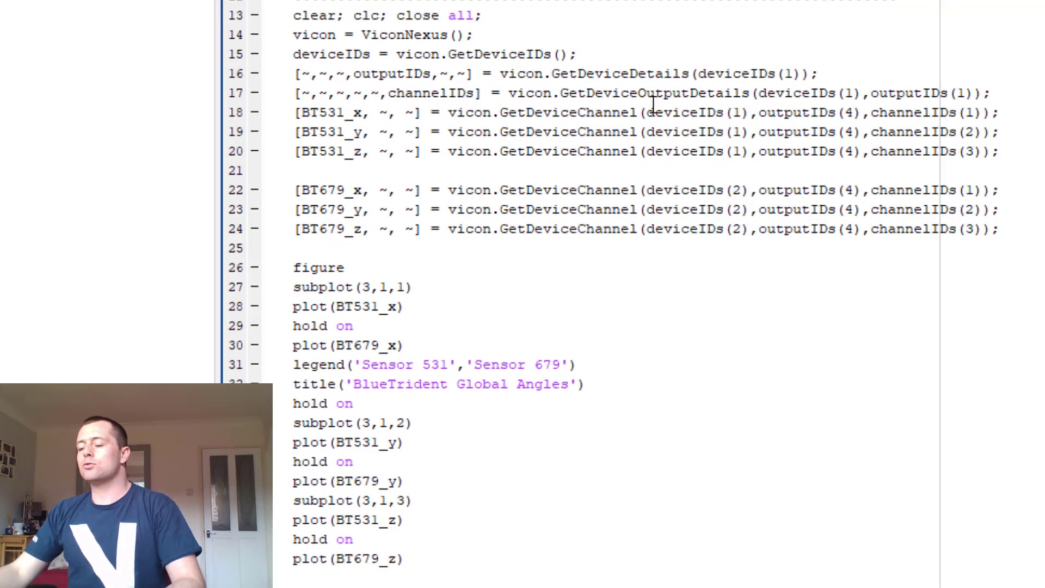
key("F5")
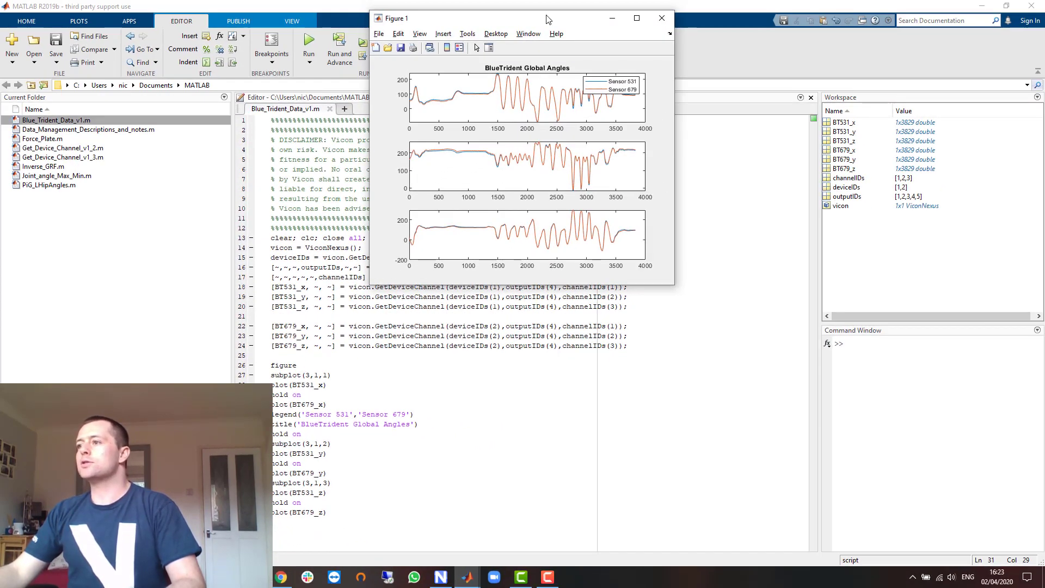
left_click_drag(547, 19, 440, 45)
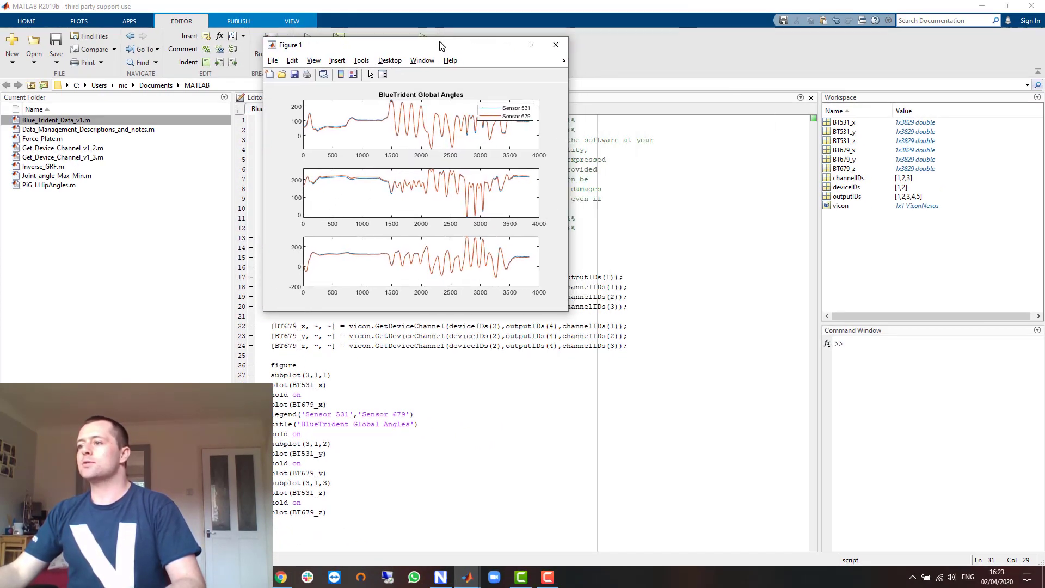
left_click(529, 44)
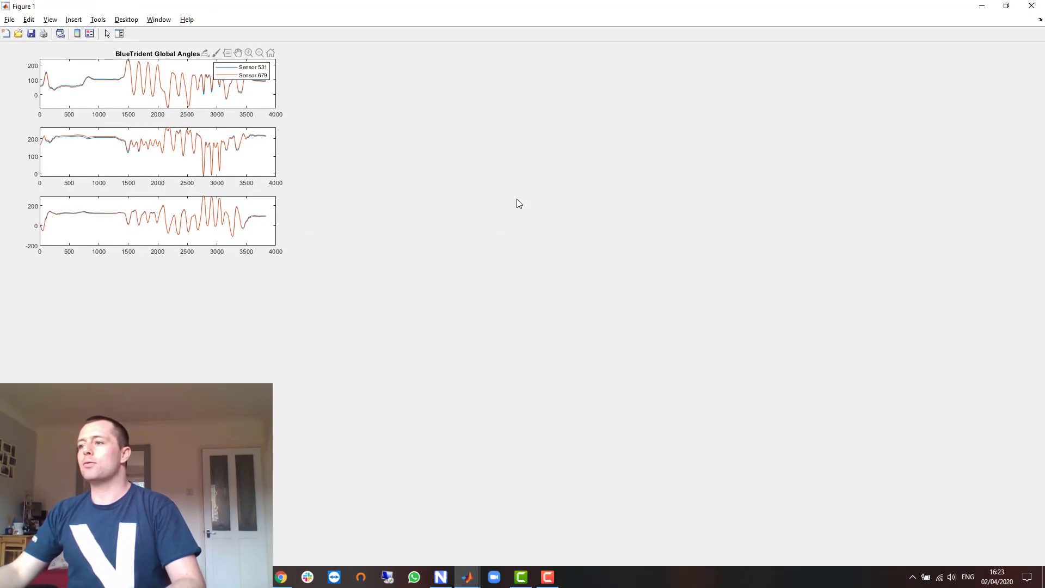